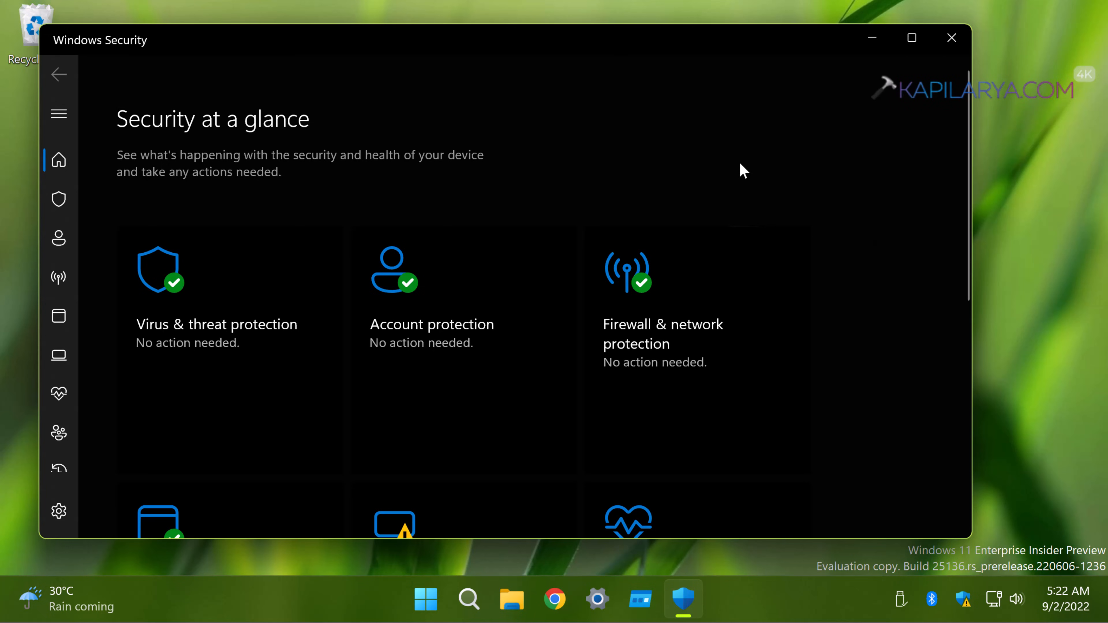
# Try to turn on Memory integrity in the Core isolation settings of Device security.
pyautogui.scroll(-3, 737, 275)
pyautogui.scroll(-2, 740, 279)
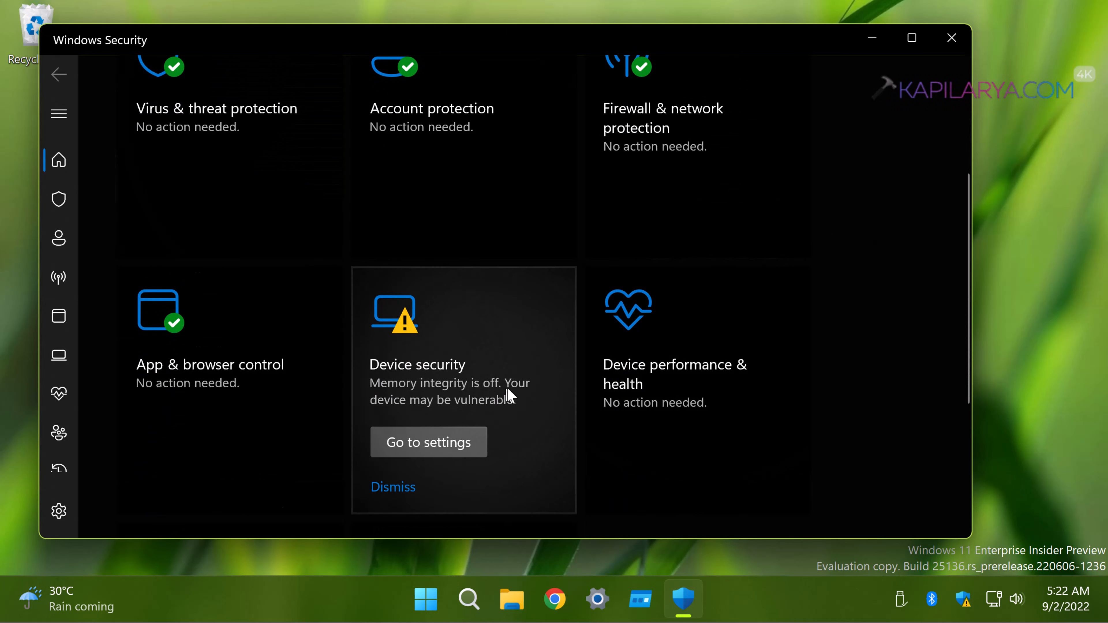
pyautogui.click(388, 447)
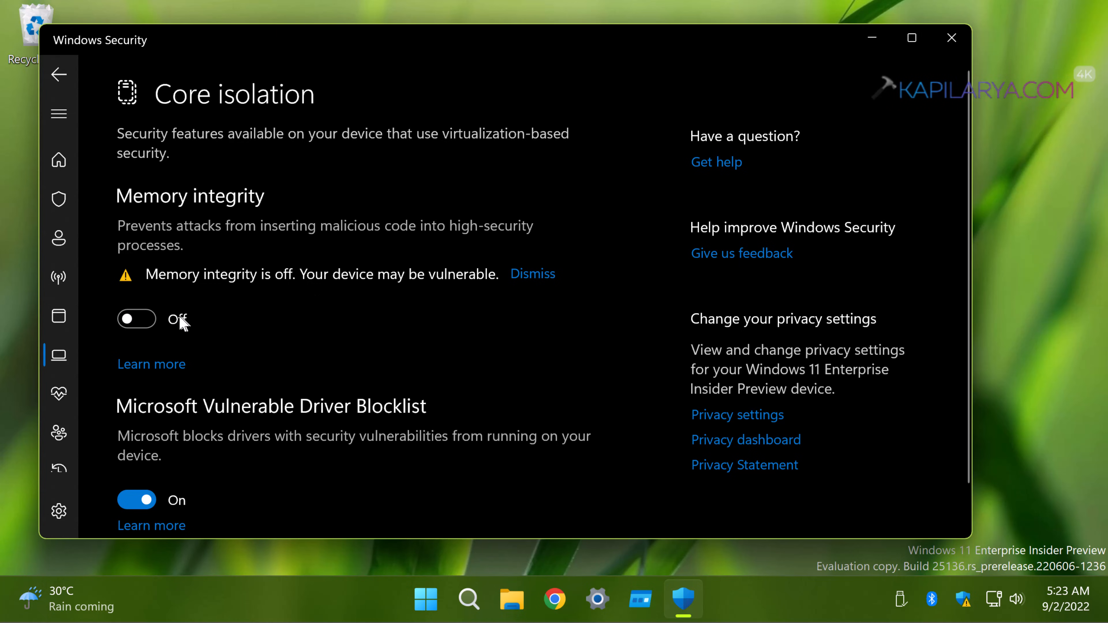
pyautogui.click(144, 324)
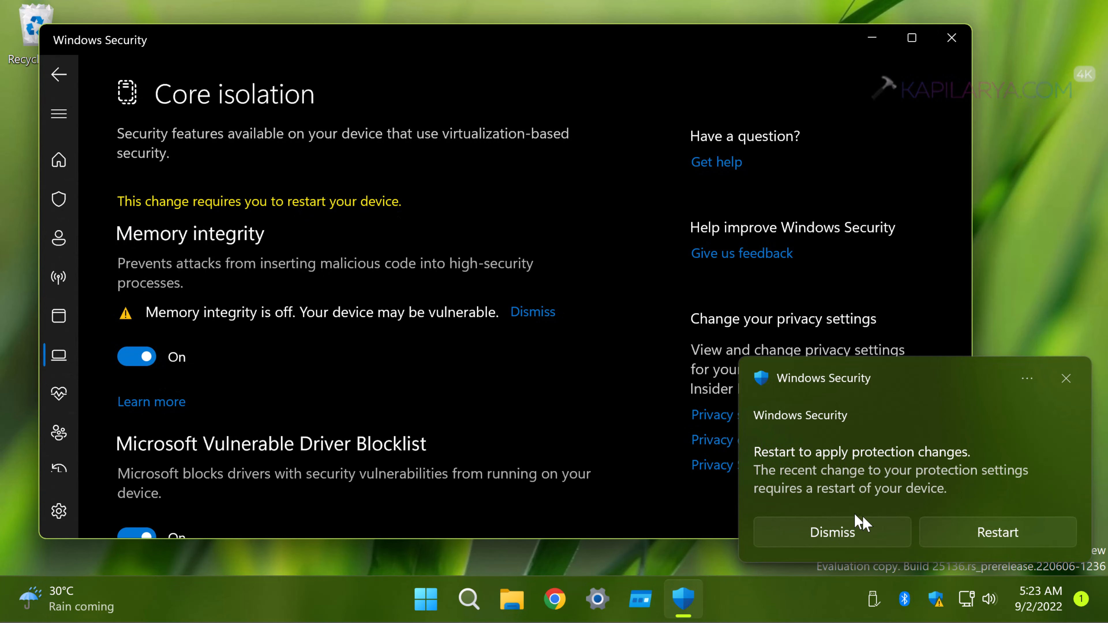
pyautogui.click(914, 485)
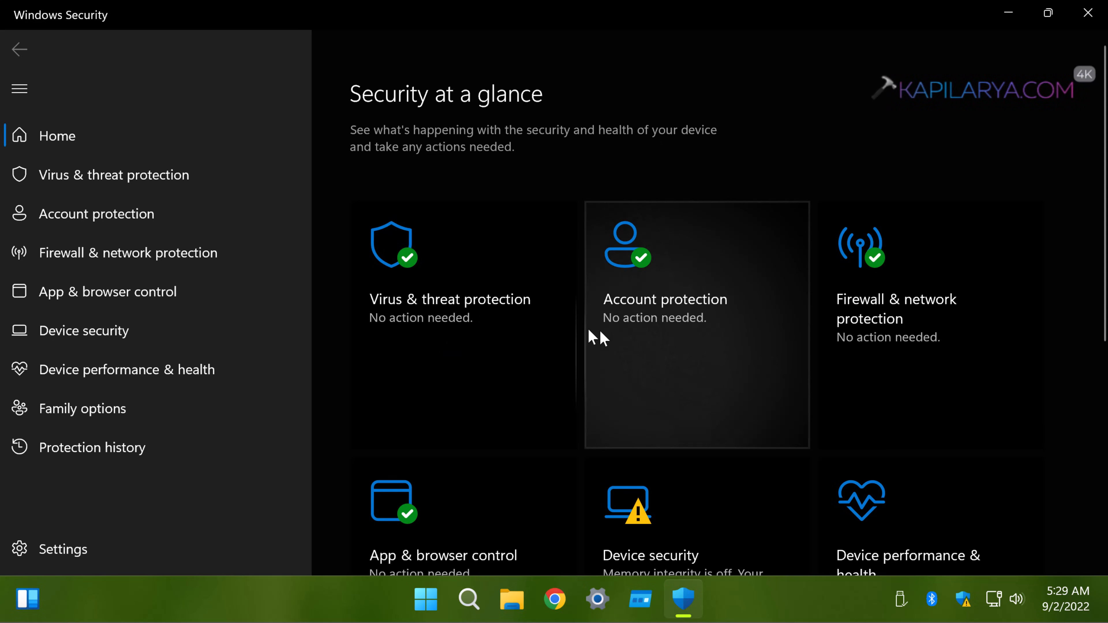
# Check the Device security status on the Windows Security home page and close Windows Security.
pyautogui.scroll(-3, 758, 348)
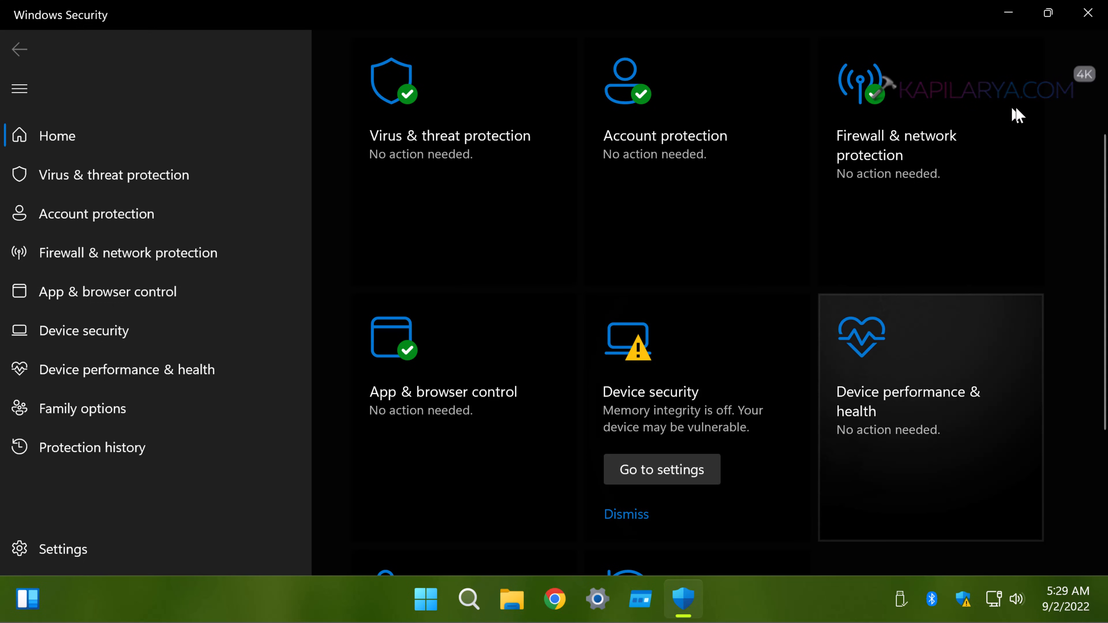
pyautogui.click(1092, 14)
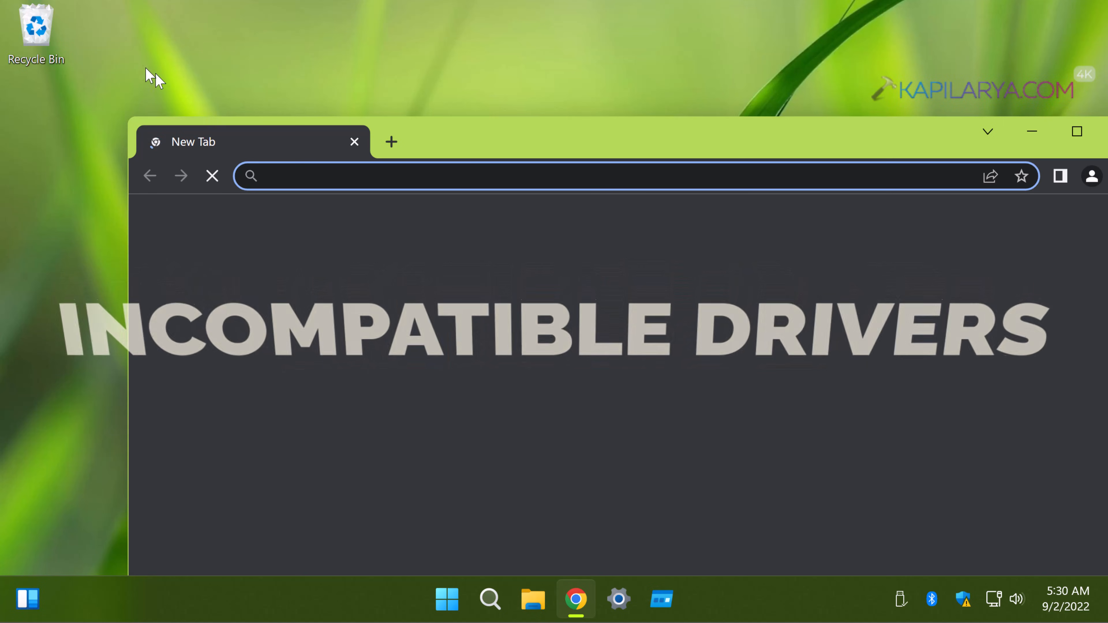
pyautogui.click(46, 1)
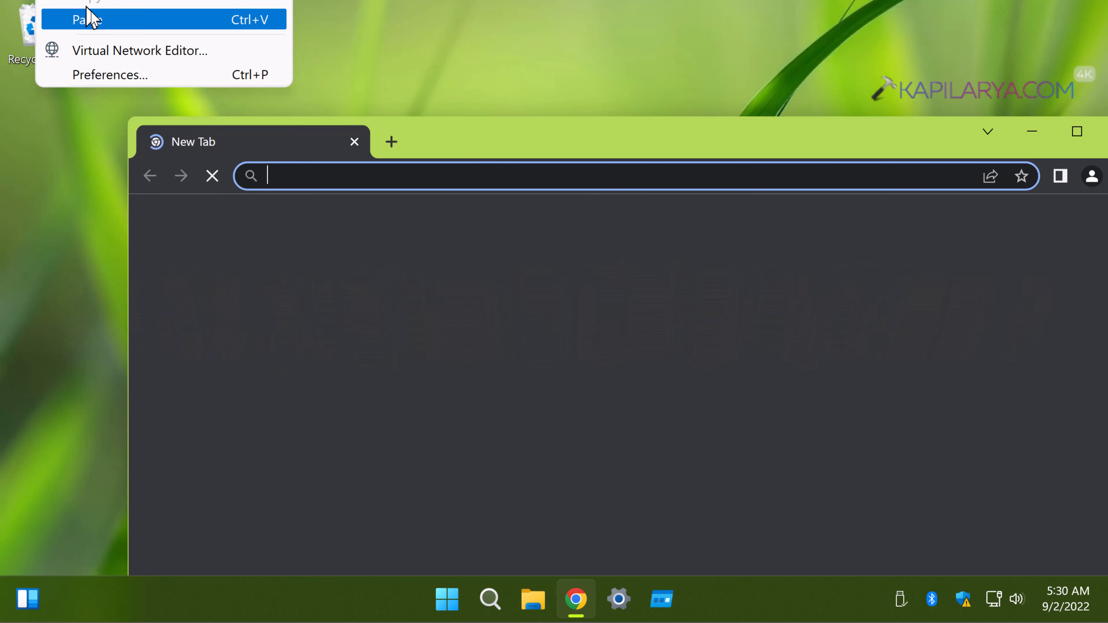
pyautogui.click(104, 29)
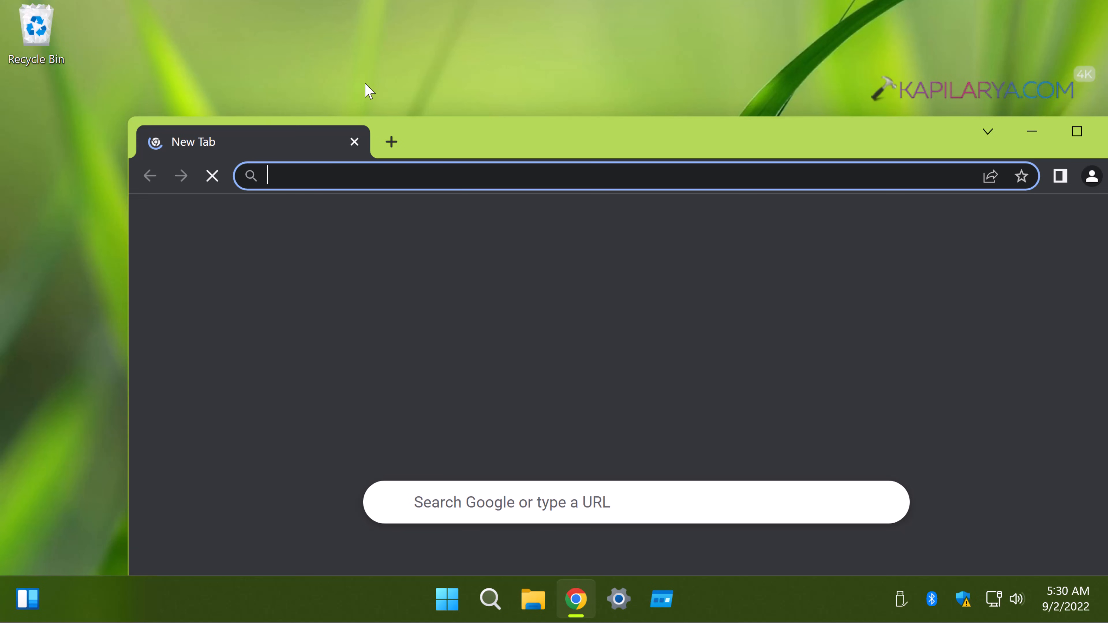
pyautogui.write('https://live.sysinternals.com/autoruns.exe')
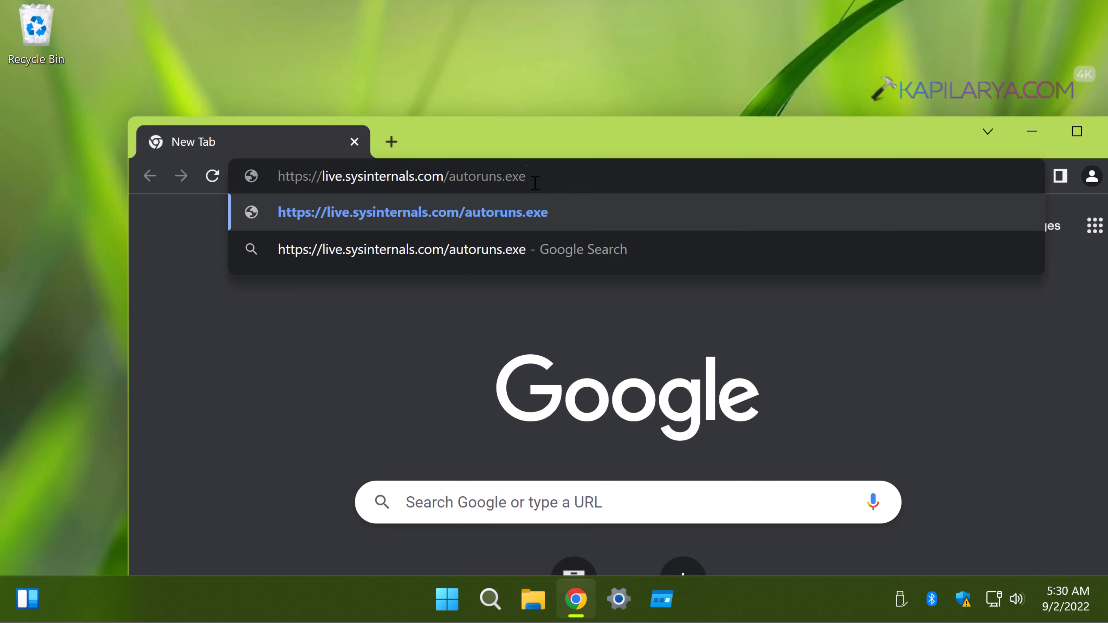
pyautogui.moveTo(849, 138); pyautogui.dragTo(628, 109)
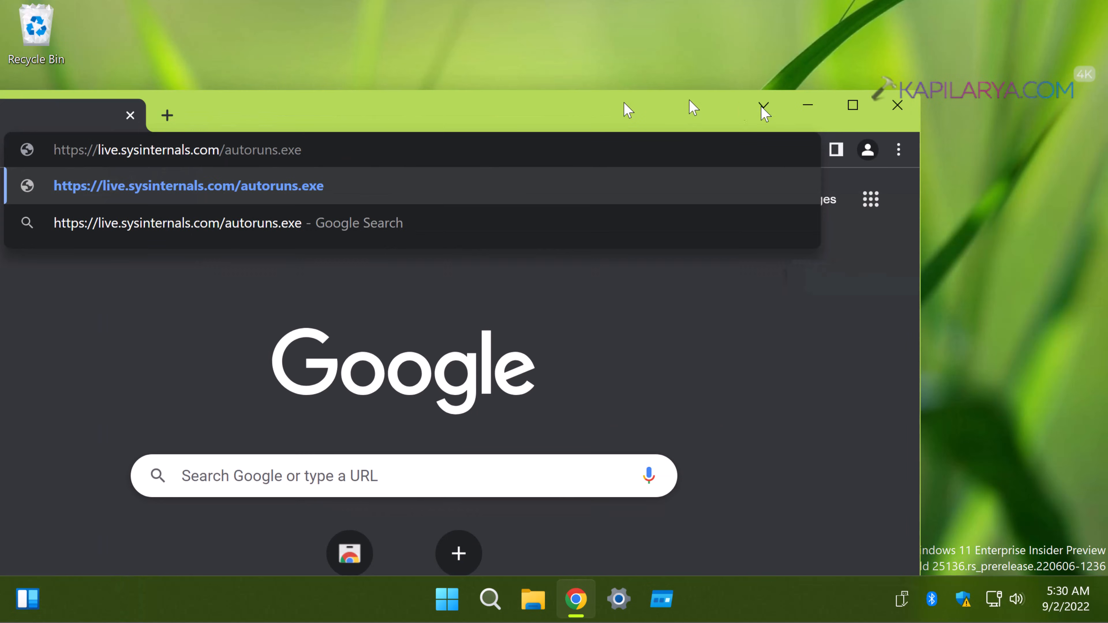
pyautogui.click(898, 108)
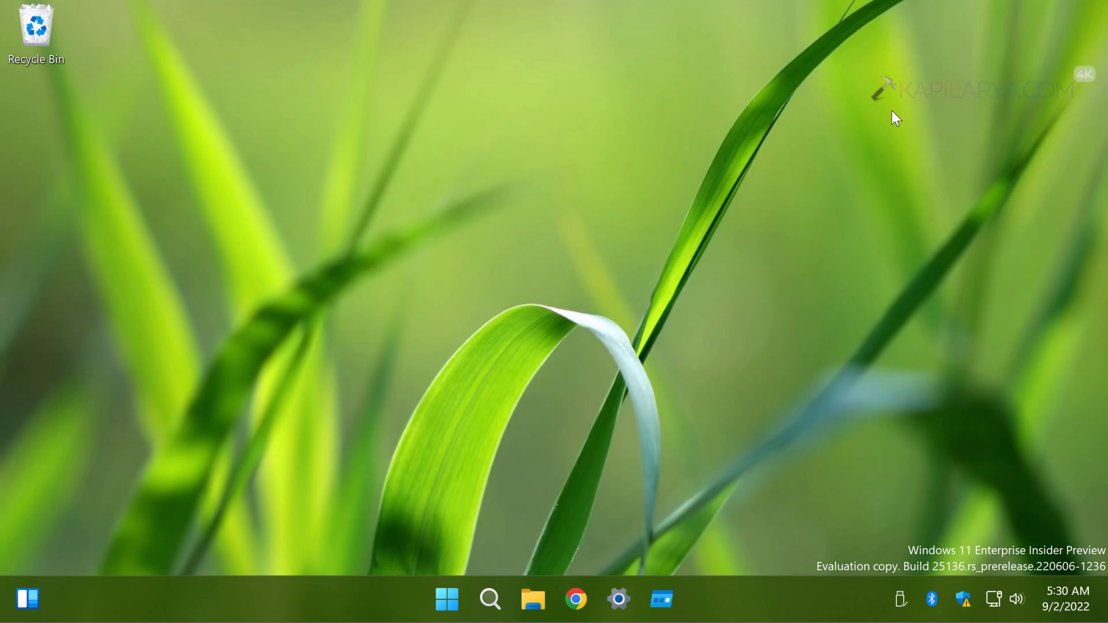
# Open Autoruns and review its driver entries down to the Font Drivers group.
pyautogui.click(661, 599)
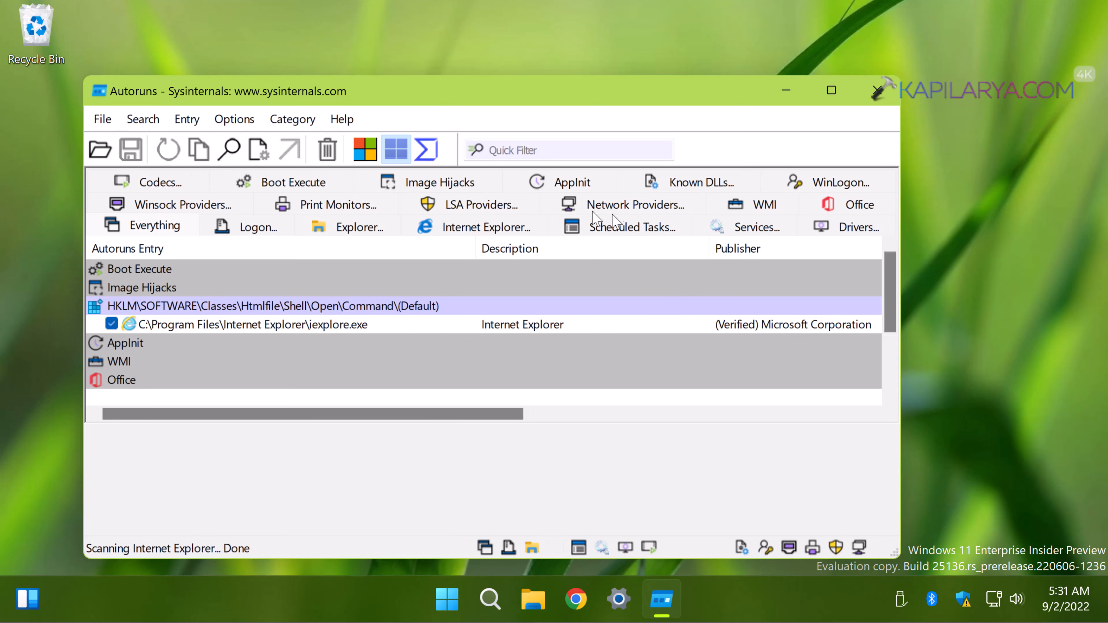
pyautogui.click(839, 233)
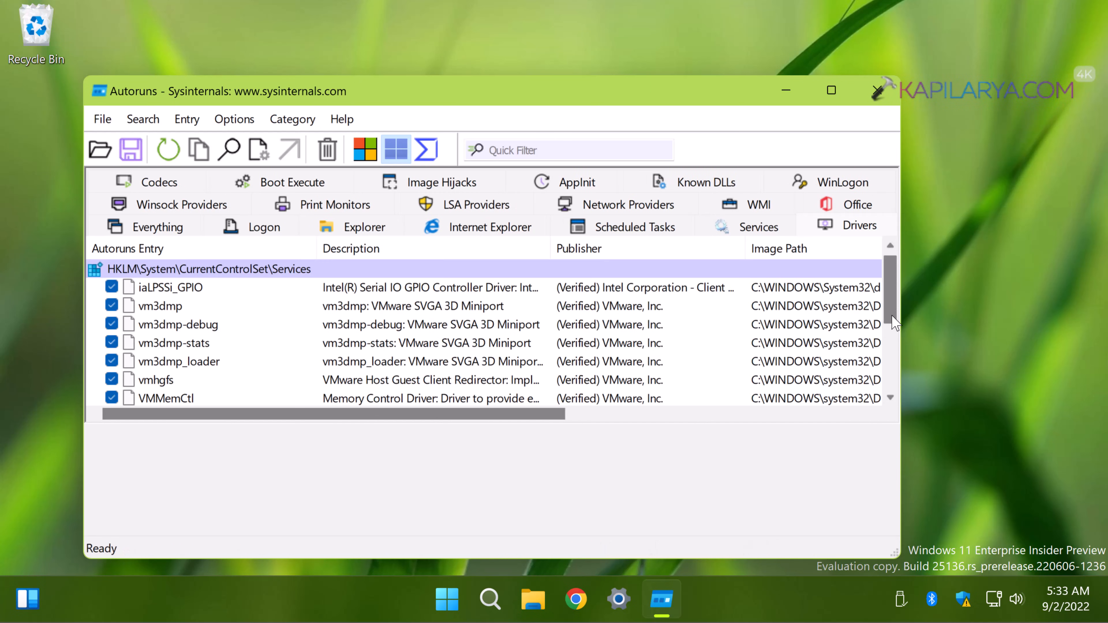
pyautogui.moveTo(892, 316); pyautogui.dragTo(892, 374)
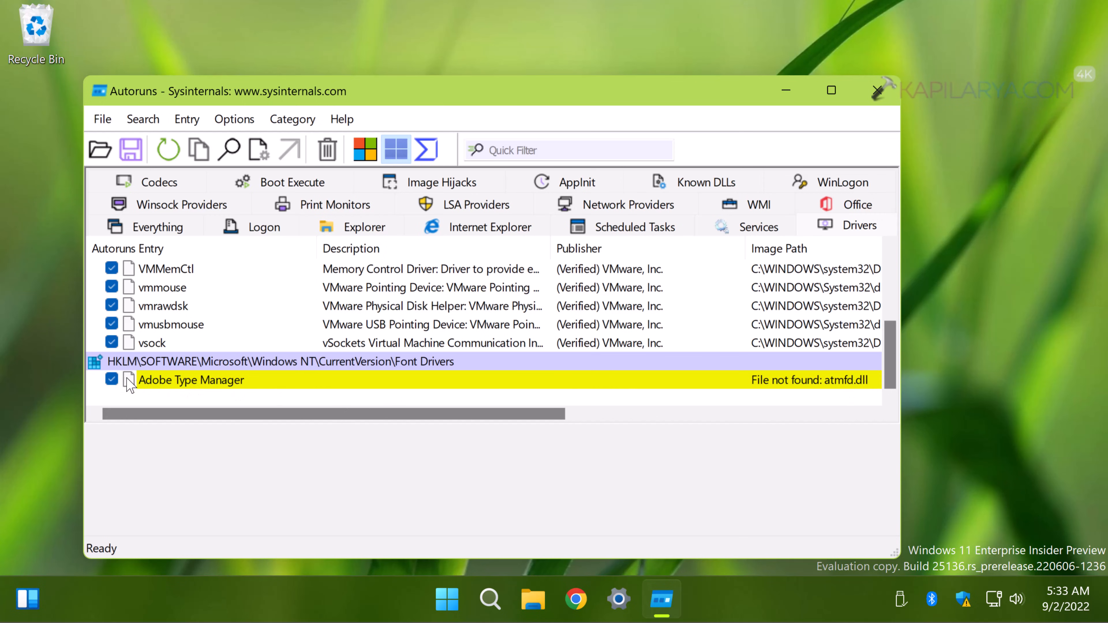
# Delete the Adobe Type Manager entry under Font Drivers, confirming the deletion and running Autoruns as administrator.
pyautogui.click(130, 386)
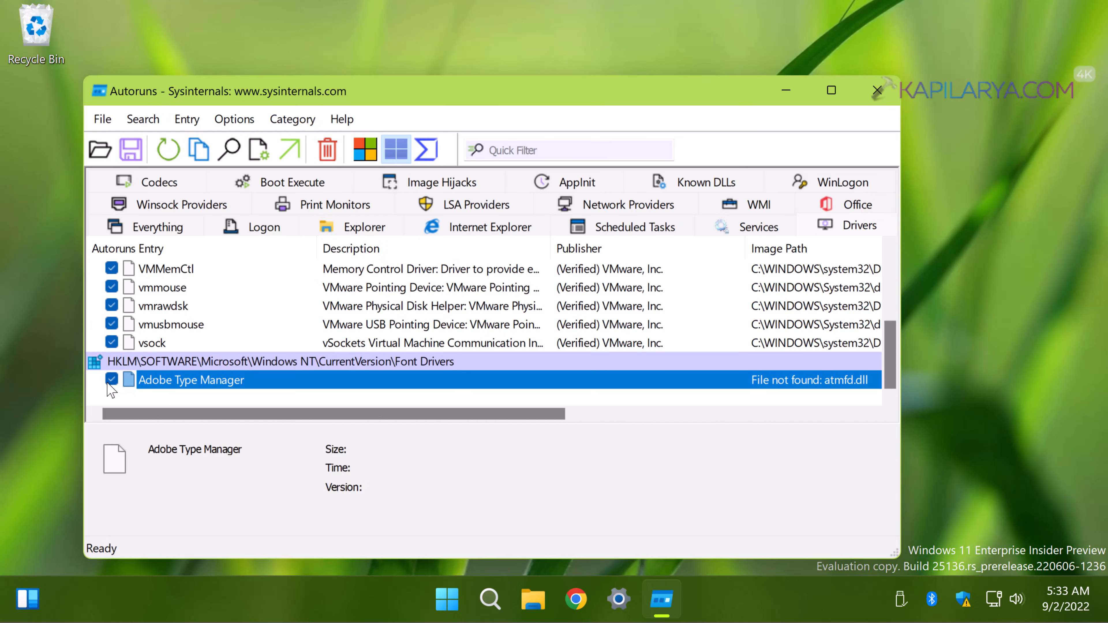
pyautogui.rightClick(175, 377)
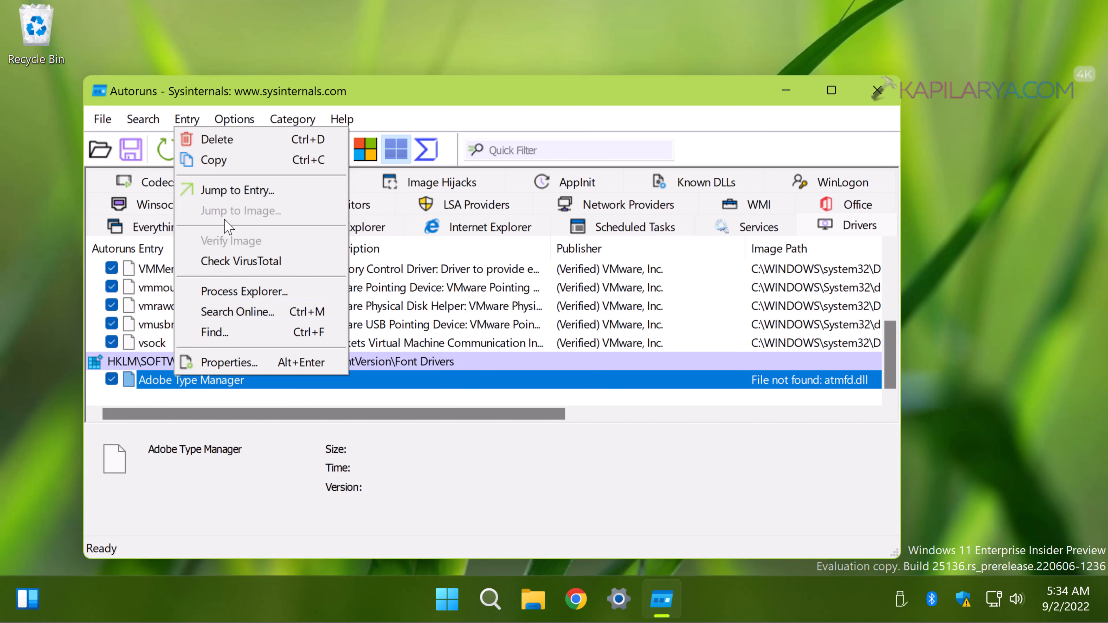
pyautogui.click(242, 146)
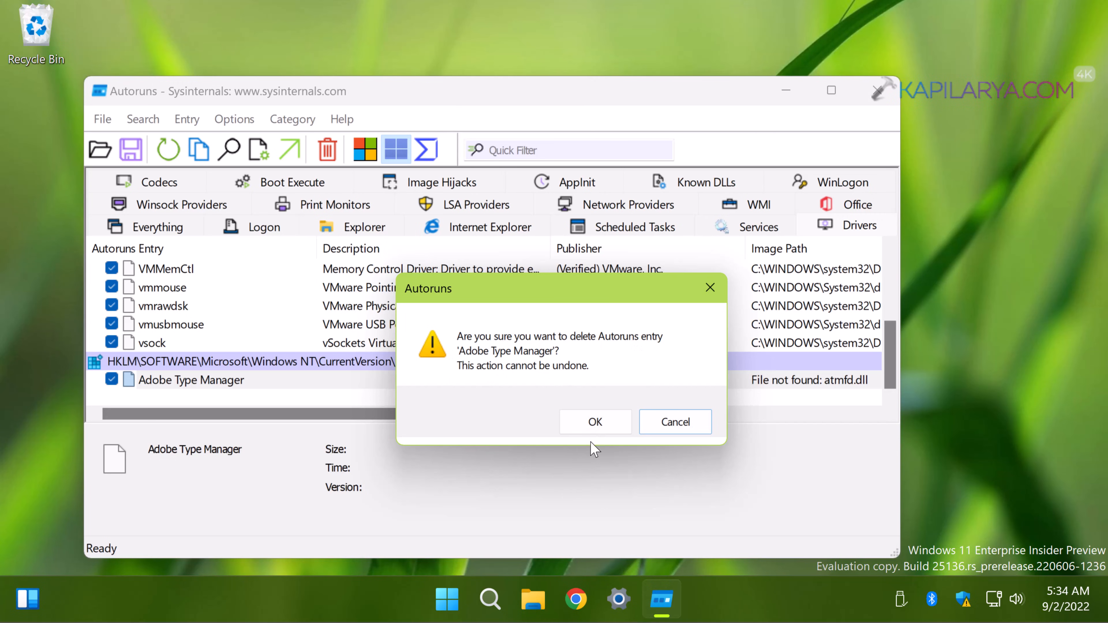
pyautogui.click(584, 420)
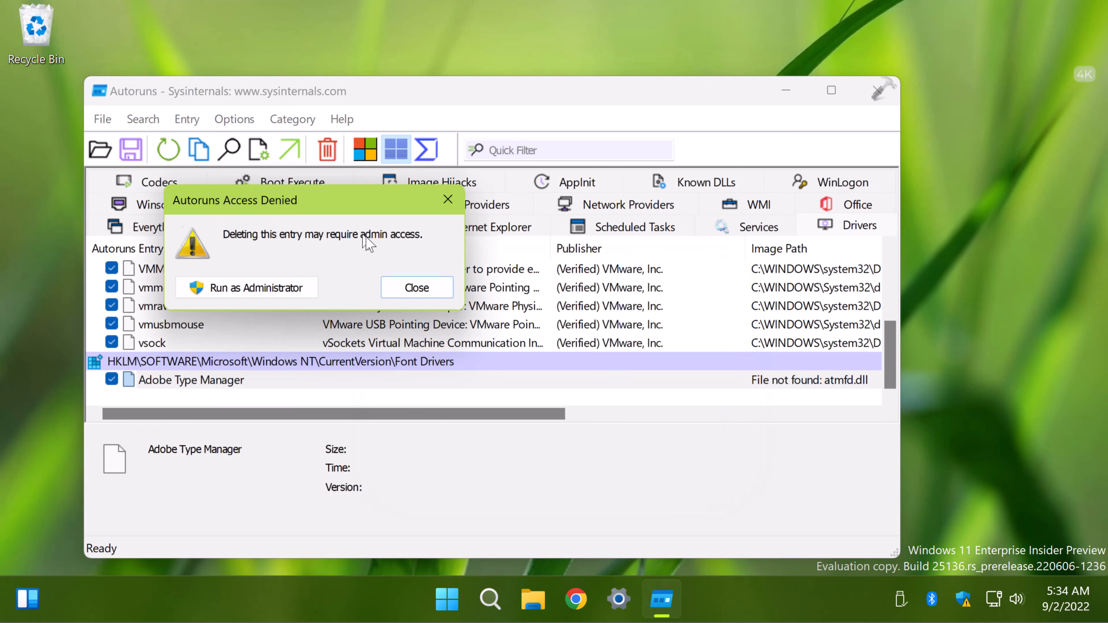
pyautogui.click(259, 294)
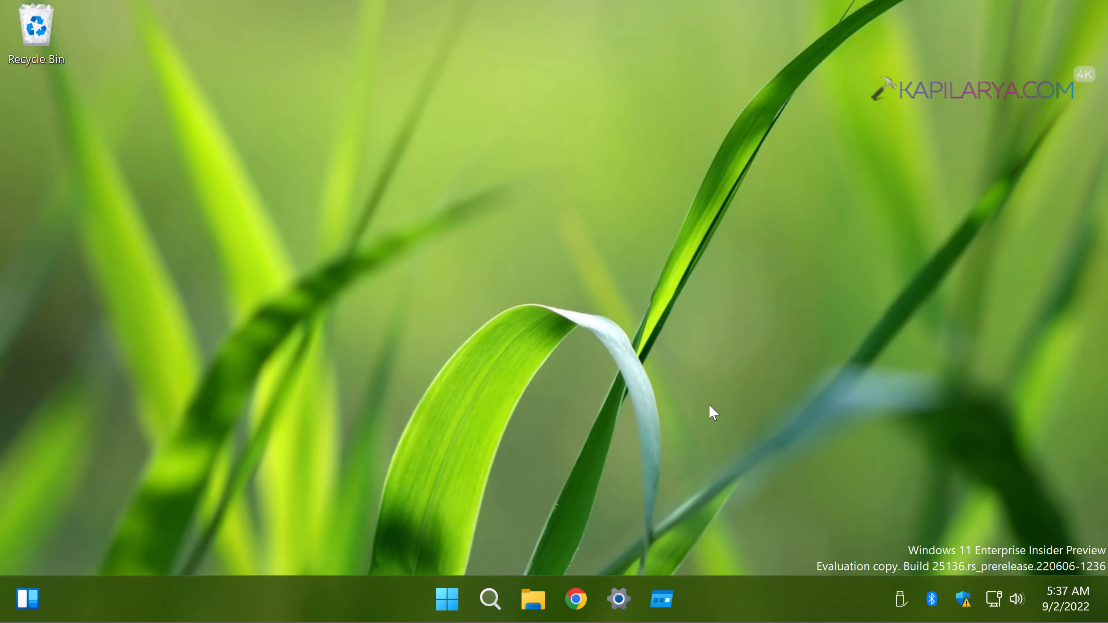
# Reopen Windows Security and turn on Memory integrity again in the Core isolation settings of Device security.
pyautogui.click(963, 598)
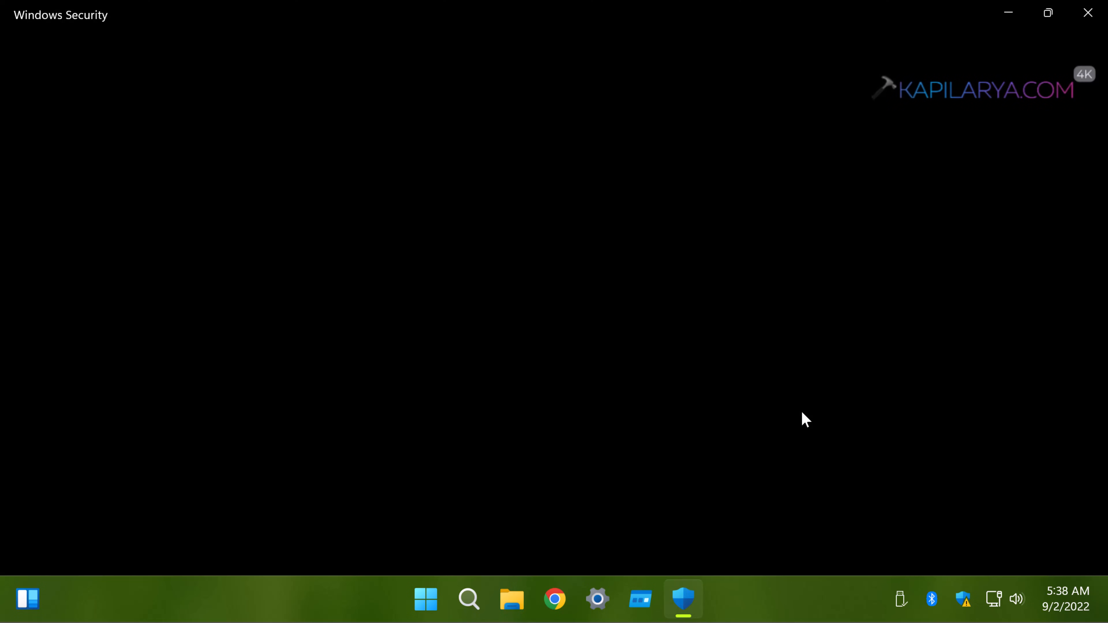
pyautogui.scroll(-3, 725, 425)
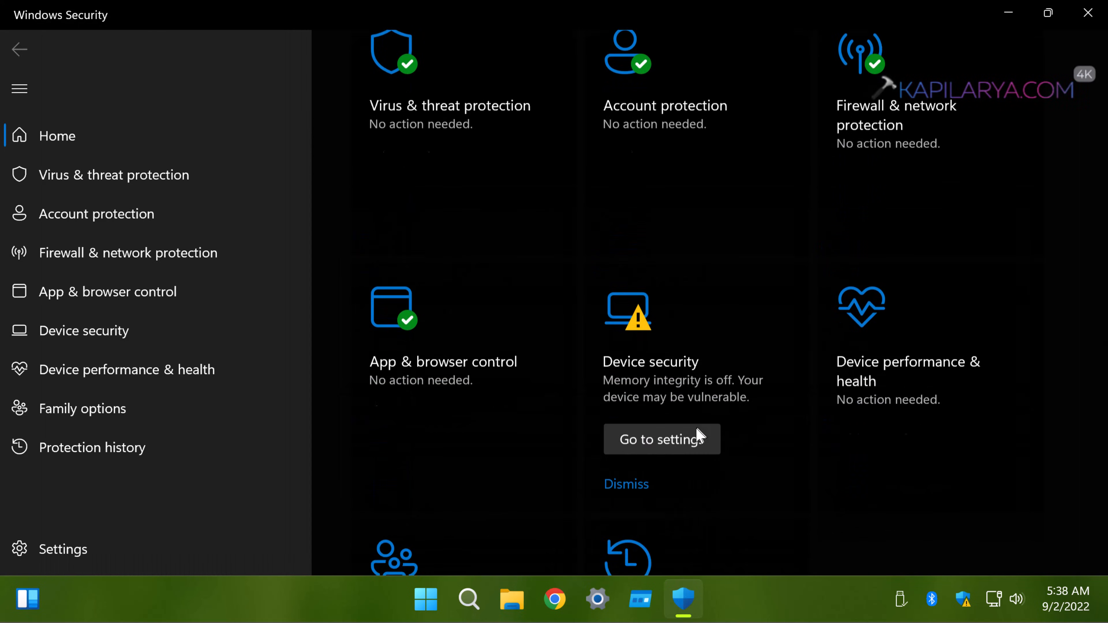
pyautogui.scroll(-4, 683, 257)
pyautogui.scroll(4, 689, 248)
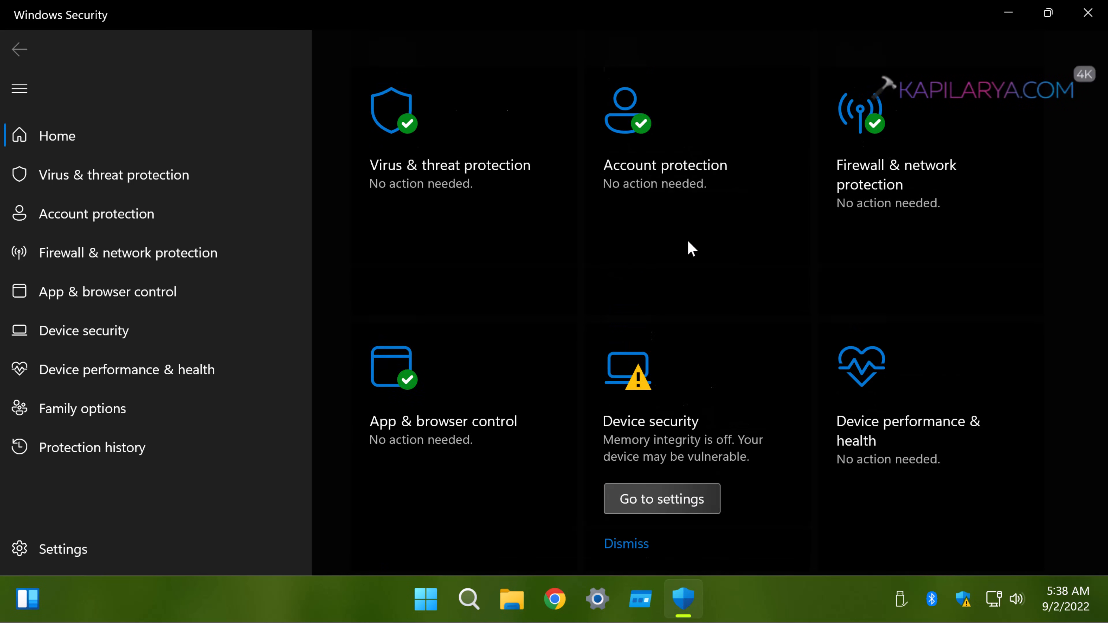
pyautogui.press('Return')
pyautogui.click(369, 315)
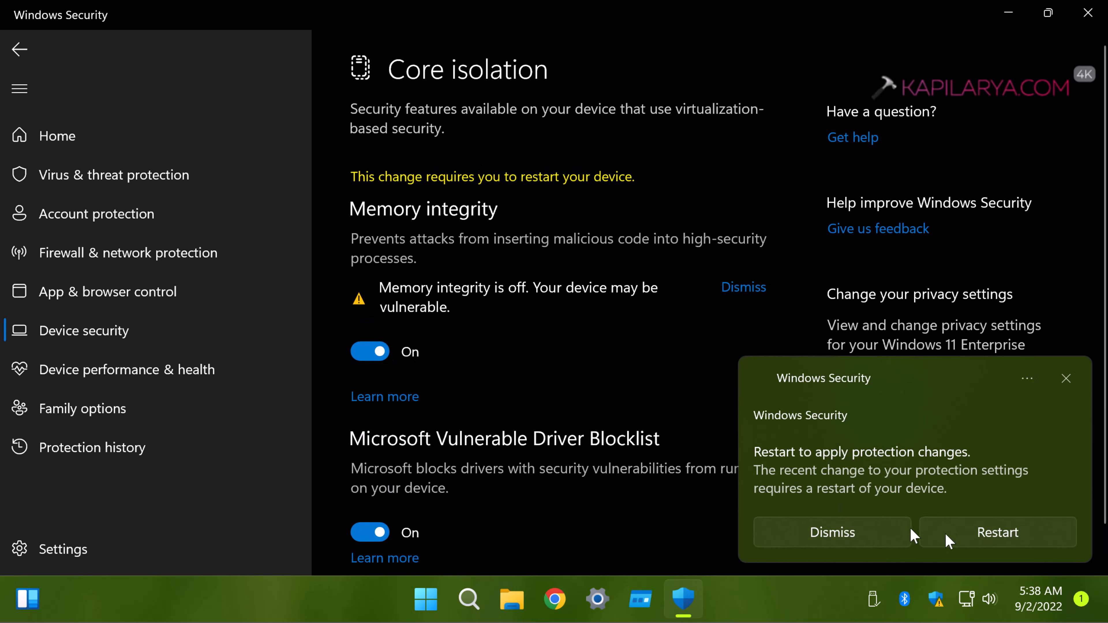
pyautogui.click(831, 531)
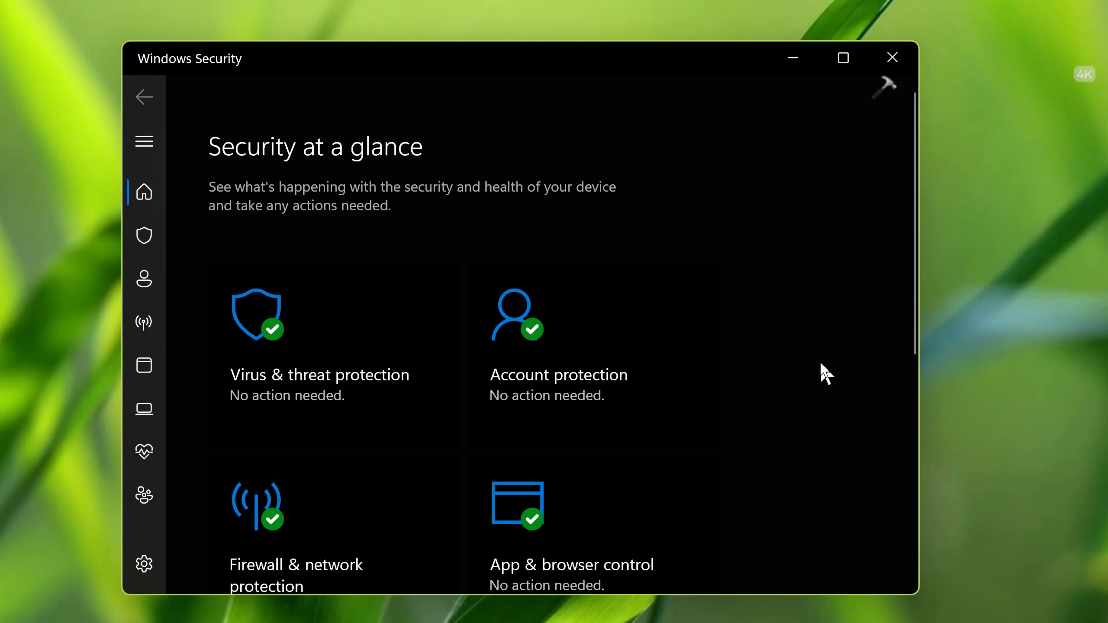
# Open the Core isolation details under Device security to check the Memory integrity setting.
pyautogui.scroll(-5, 826, 374)
pyautogui.scroll(-3, 826, 374)
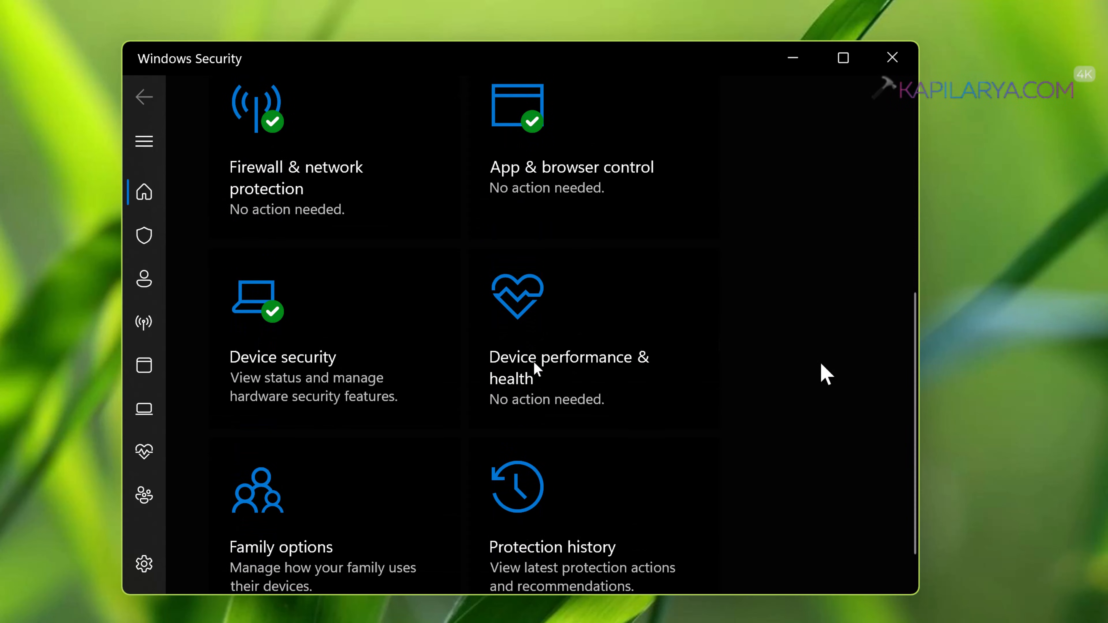
pyautogui.click(329, 327)
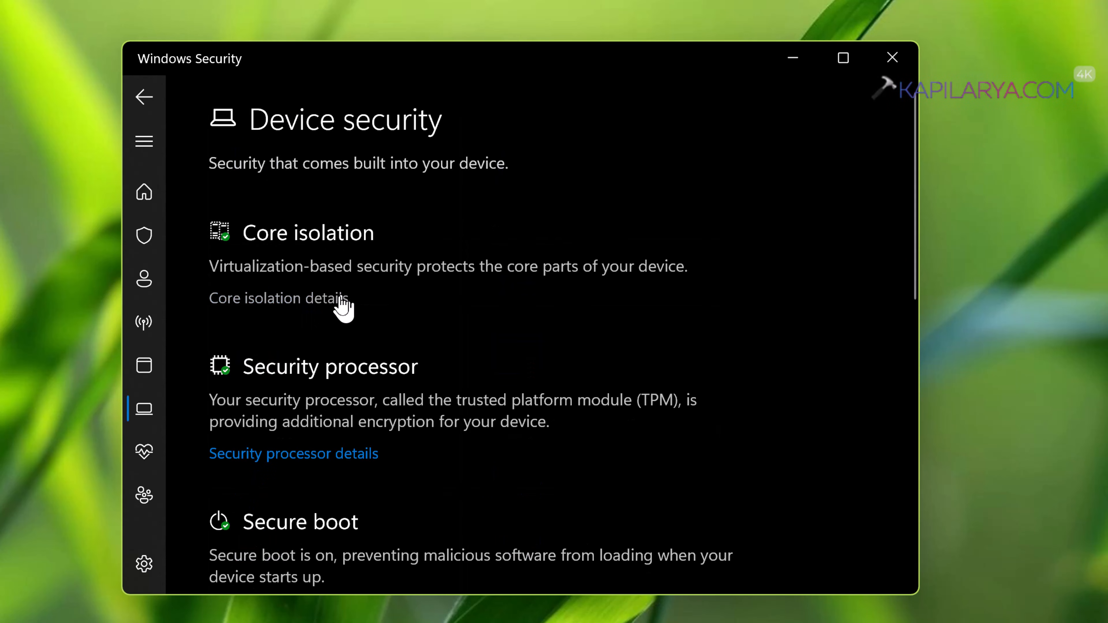
pyautogui.click(336, 301)
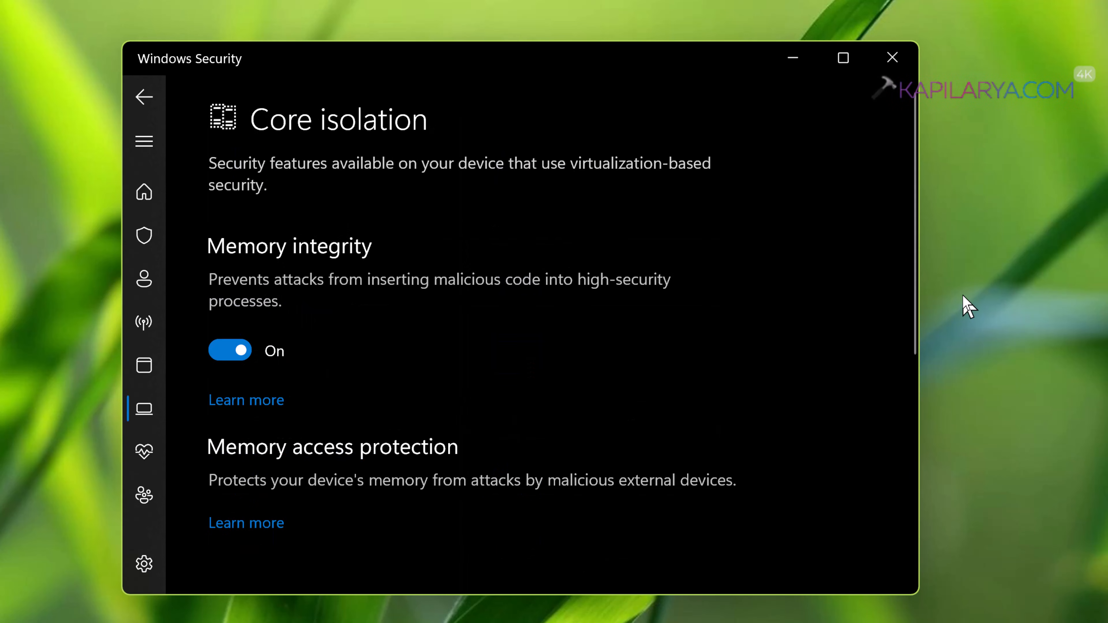